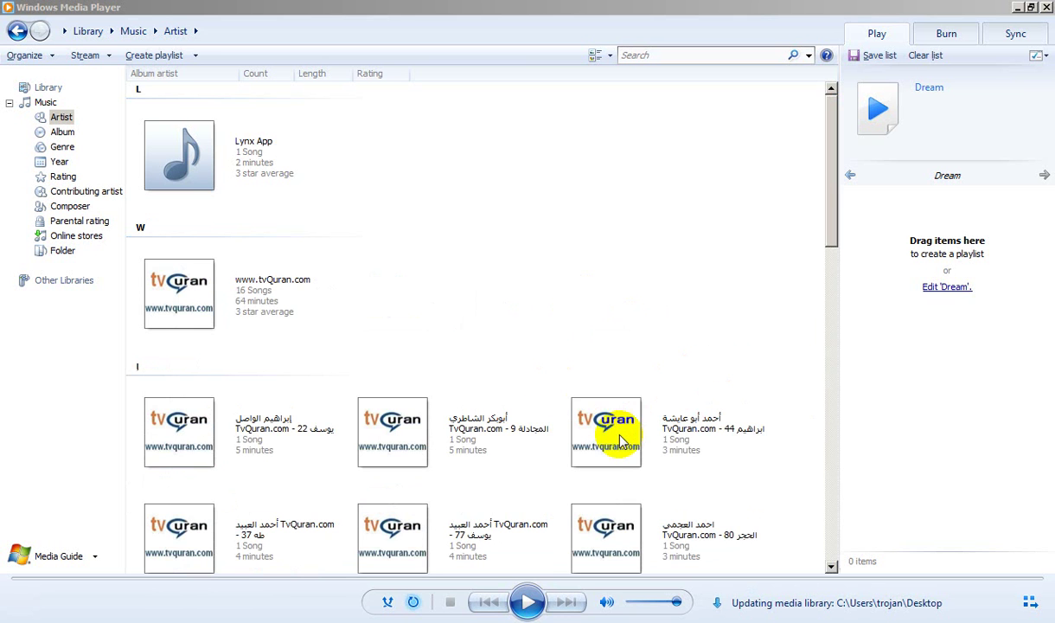
Switch to Task Manager to examine the CPU usage of wmplayer.exe, and return to Windows Media Player.
{"action": "left_click", "coordinate": [612, 432]}
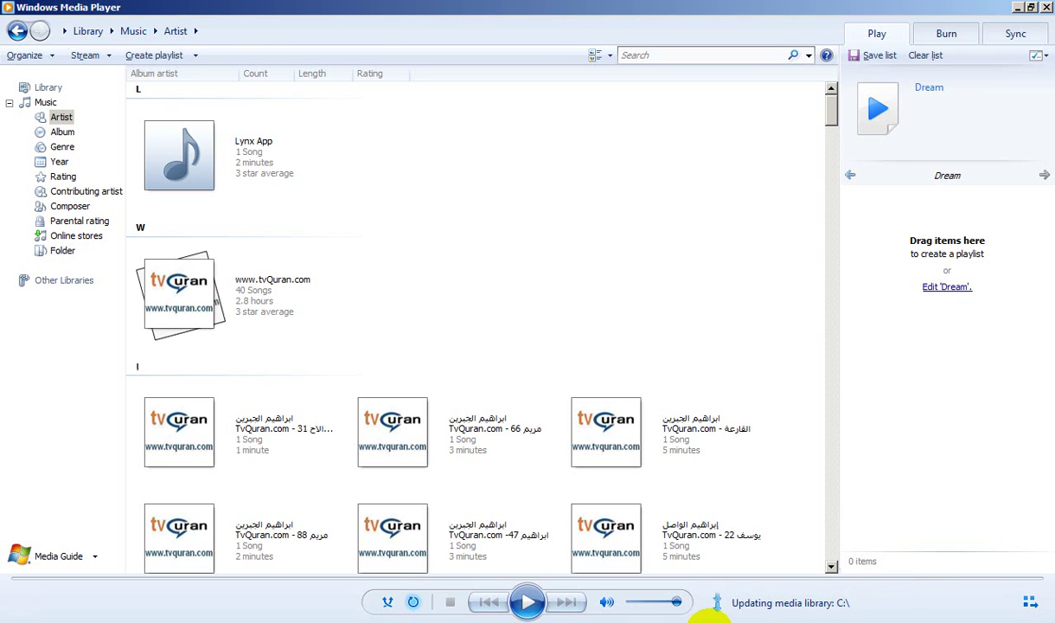
{"action": "key", "text": "ctrl+shift+Escape"}
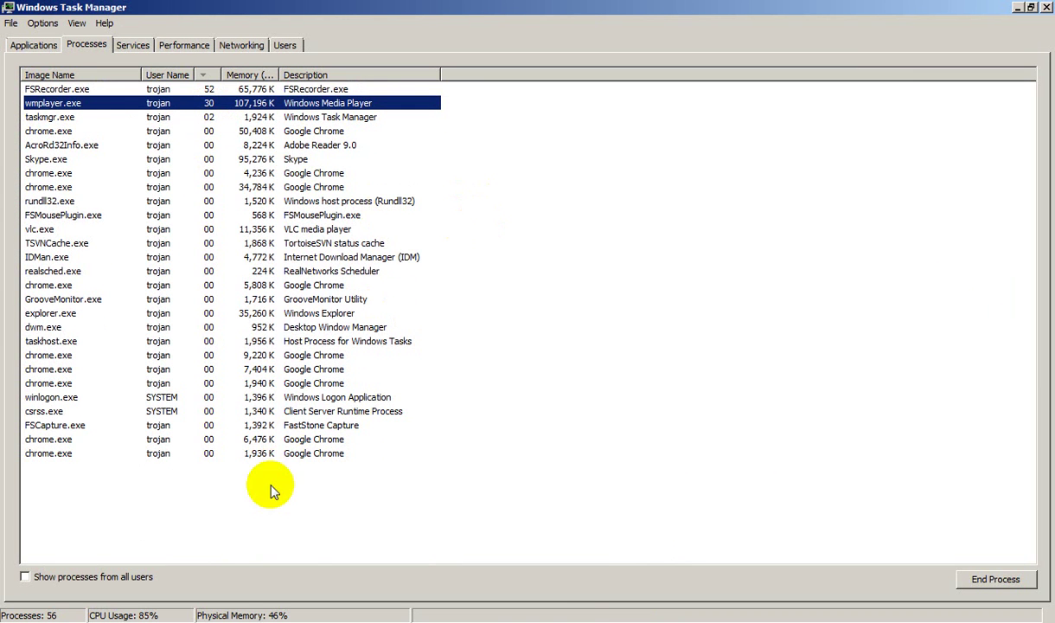
{"action": "left_click", "coordinate": [578, 617]}
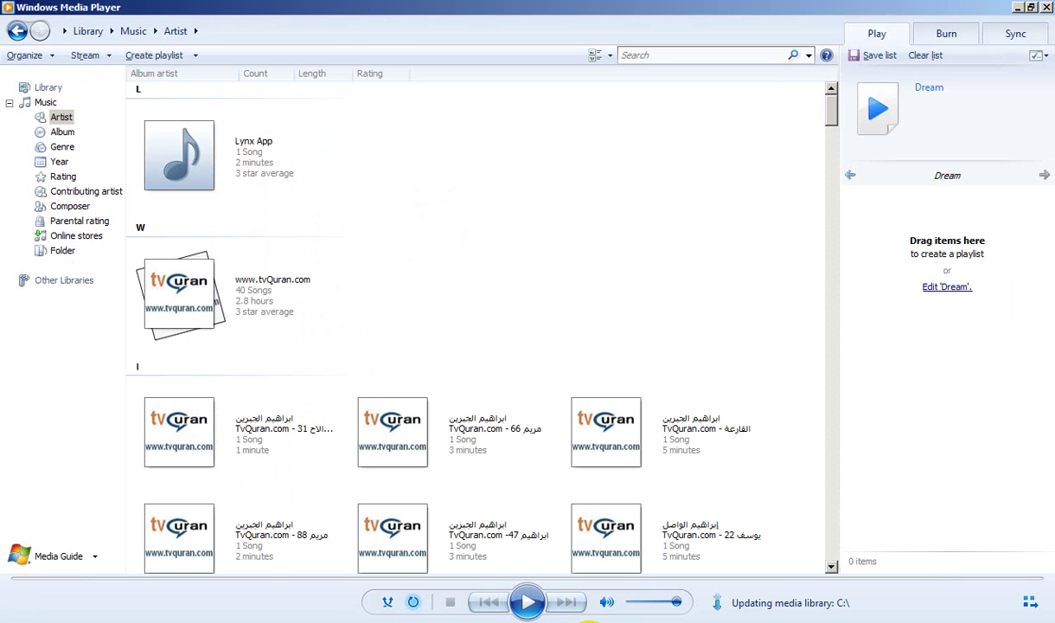
Turn off adding local and remote media files to the library when played and connecting to the Internet in the player options, and apply.
{"action": "key", "text": "alt"}
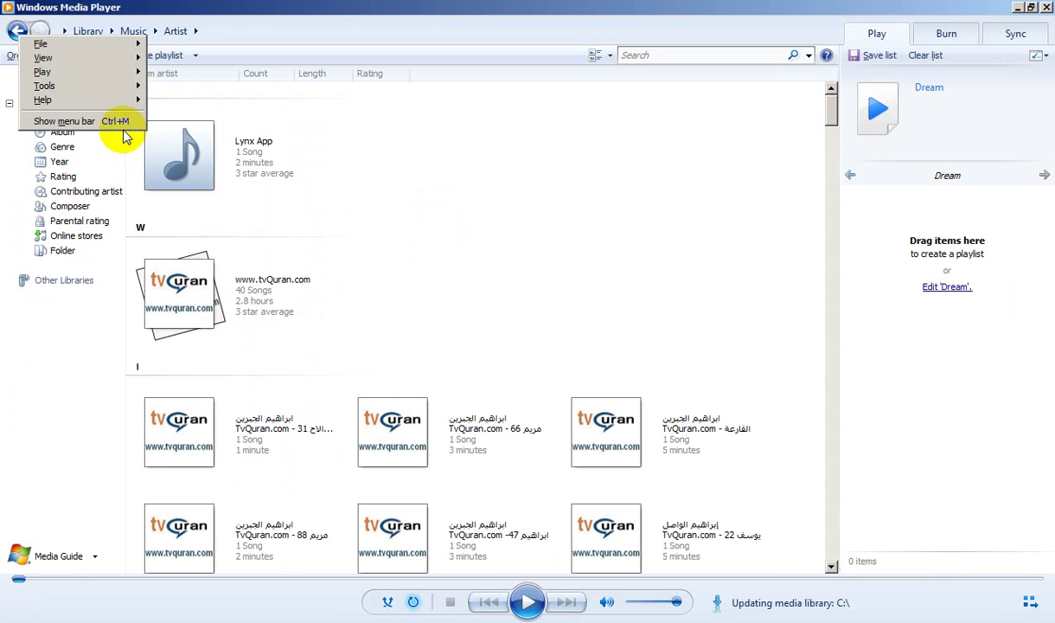
{"action": "mouse_move", "coordinate": [116, 91]}
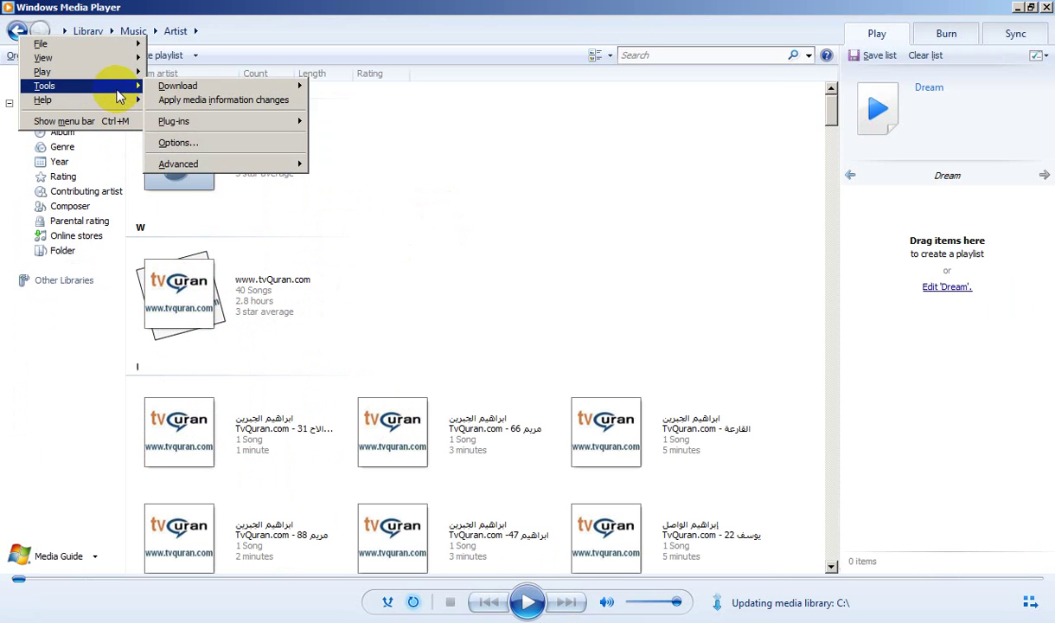
{"action": "left_click", "coordinate": [192, 143]}
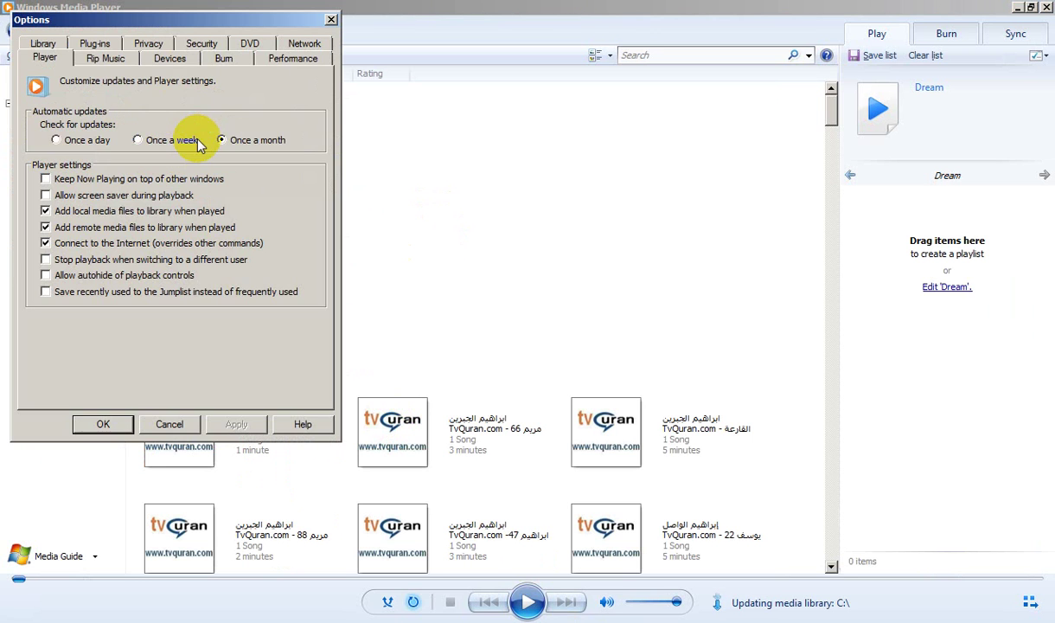
{"action": "left_click", "coordinate": [46, 212]}
{"action": "left_click", "coordinate": [46, 228]}
{"action": "left_click", "coordinate": [46, 243]}
{"action": "left_click", "coordinate": [235, 424]}
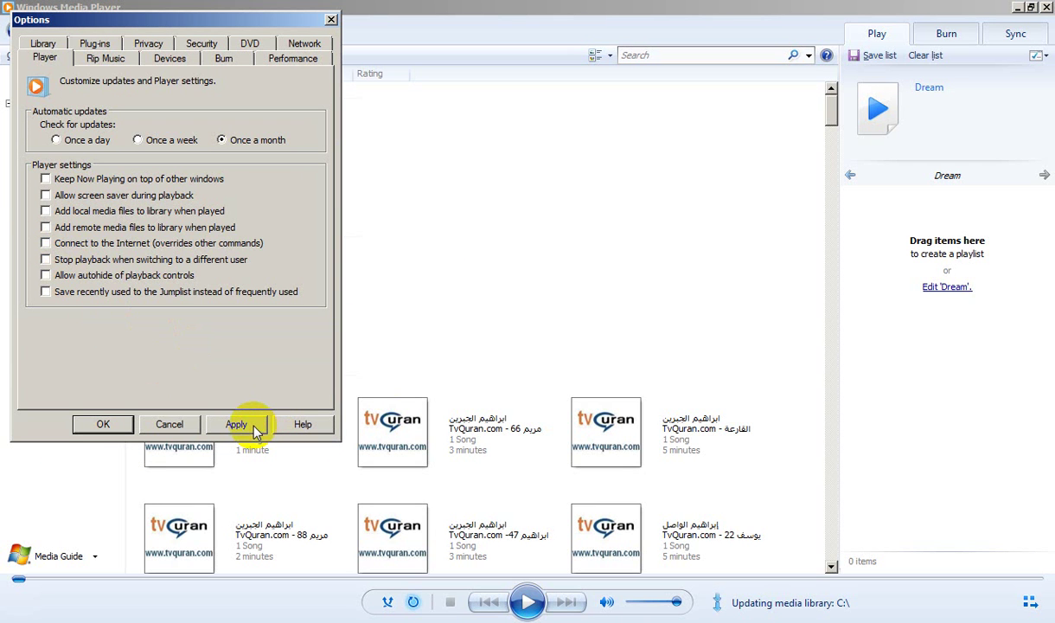
{"action": "left_click", "coordinate": [255, 428]}
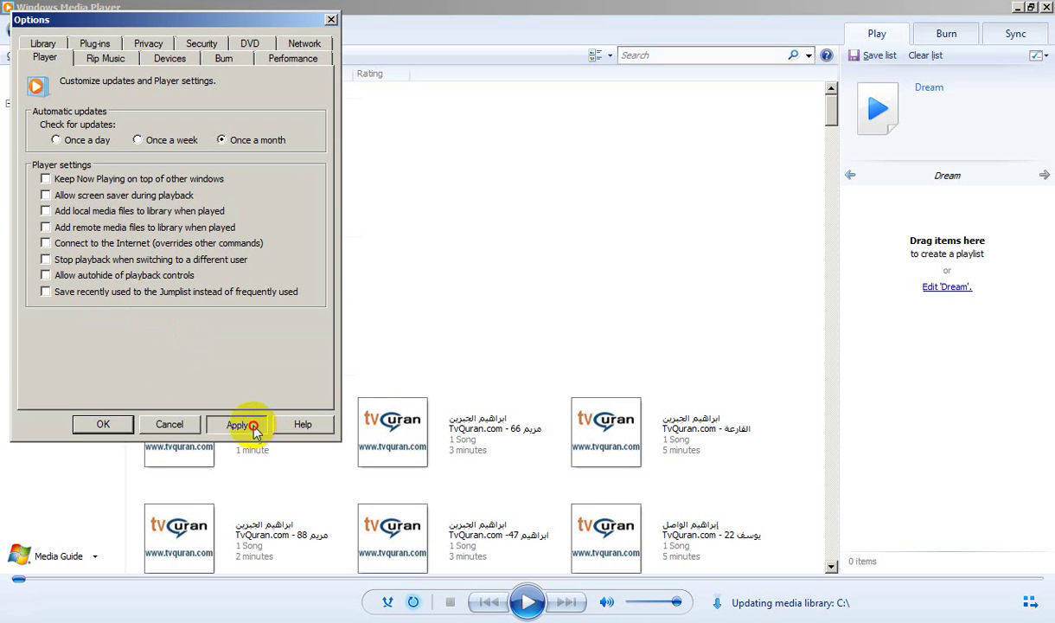
{"action": "left_click", "coordinate": [104, 424]}
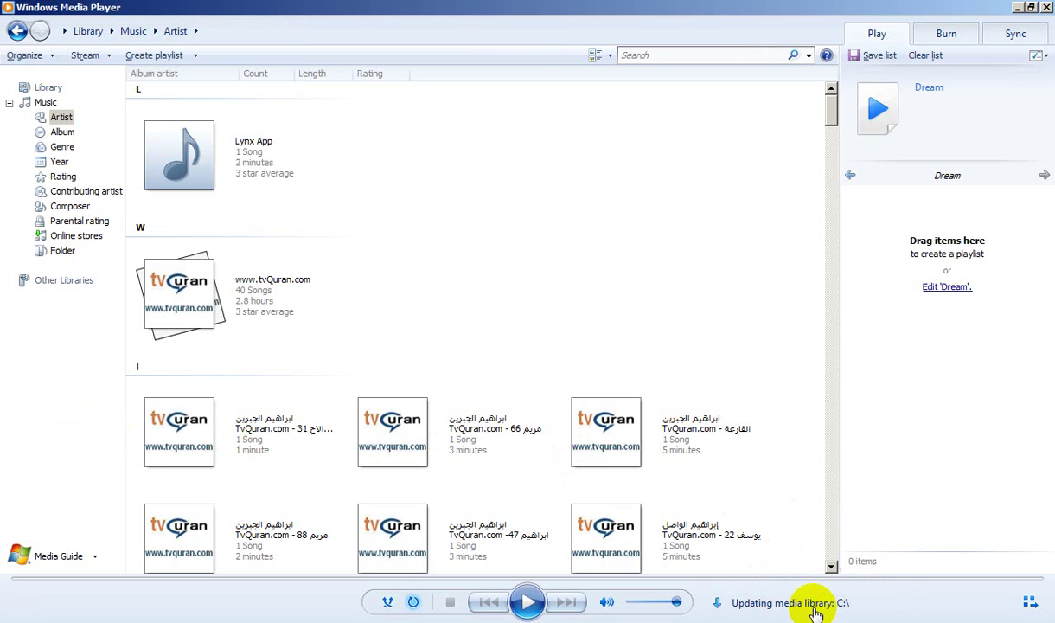
Check the CPU usage of wmplayer.exe in Task Manager again and return to Windows Media Player.
{"action": "left_click", "coordinate": [637, 619]}
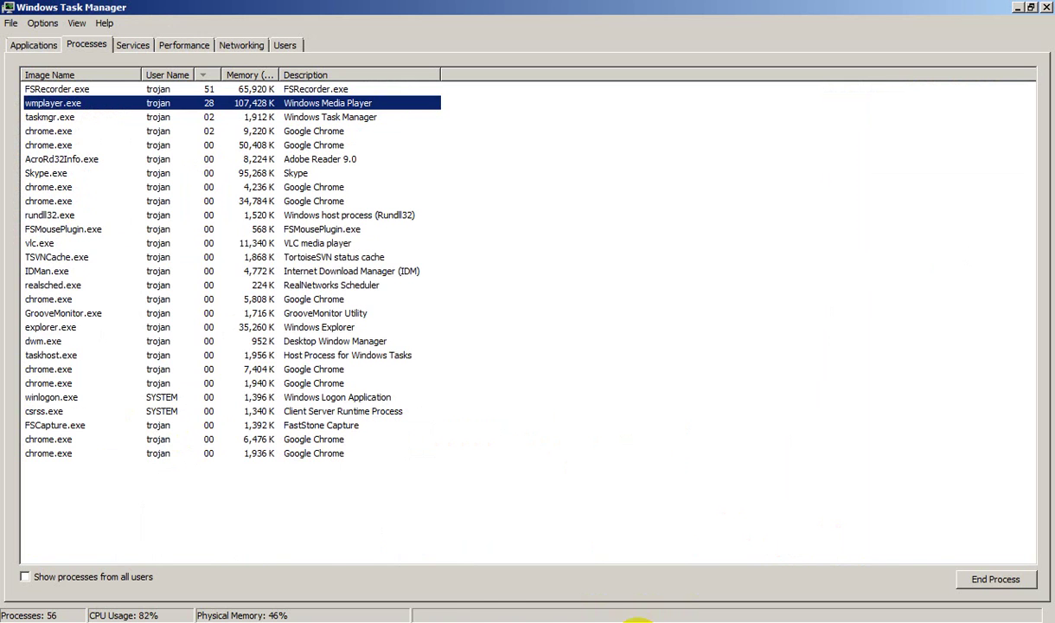
{"action": "left_click", "coordinate": [638, 619]}
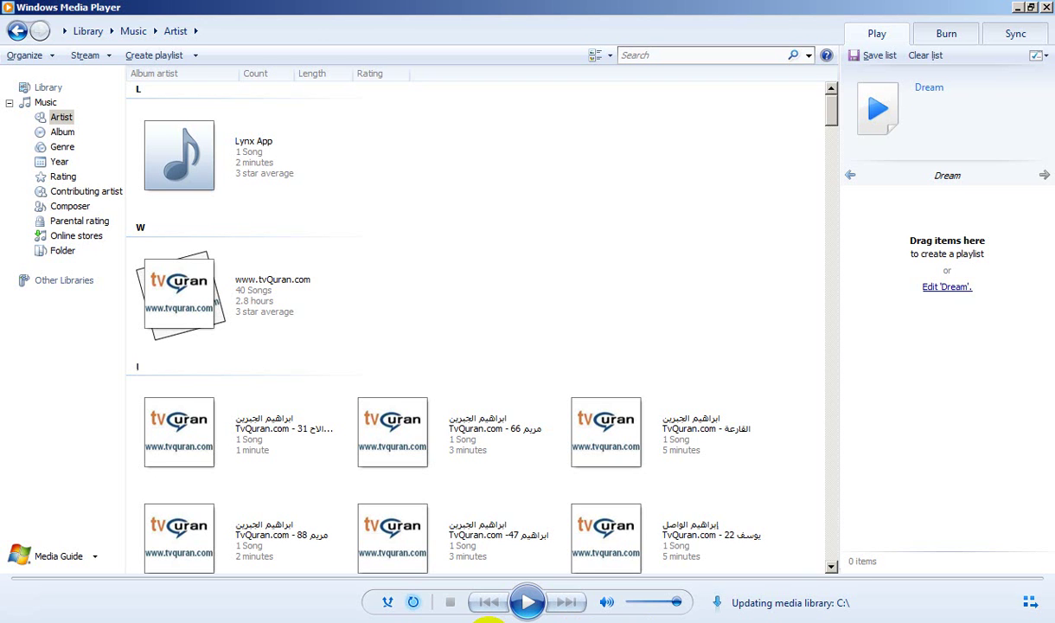
Switch to Chrome, read the Seven Forums reply about Manage Libraries with that phrase highlighted, and return to Windows Media Player.
{"action": "left_click", "coordinate": [489, 618]}
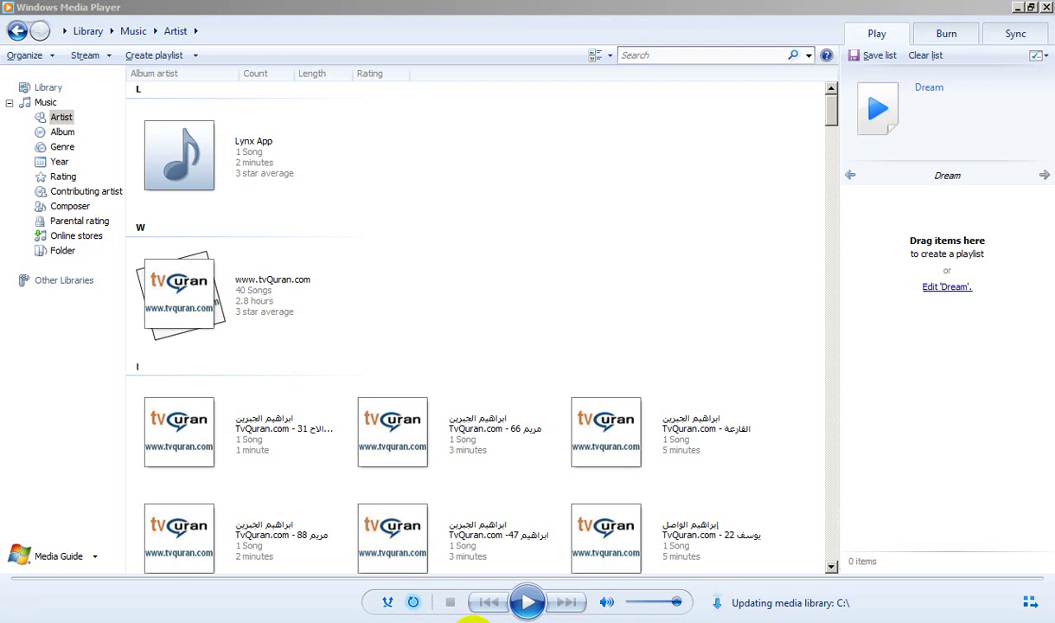
{"action": "left_click", "coordinate": [474, 619]}
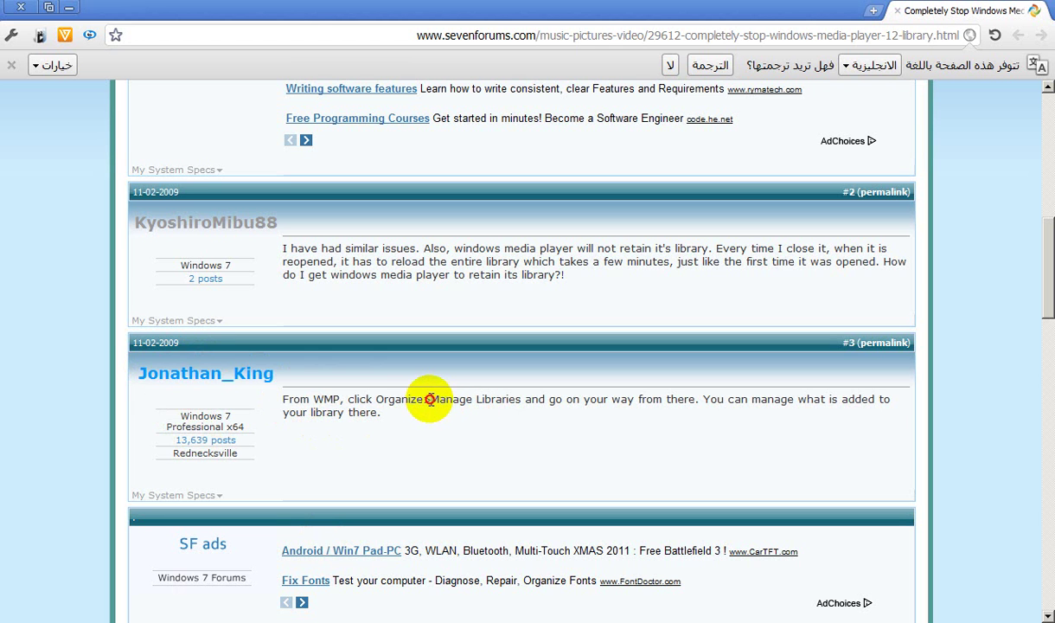
{"action": "left_click_drag", "start_coordinate": [430, 399], "coordinate": [524, 397]}
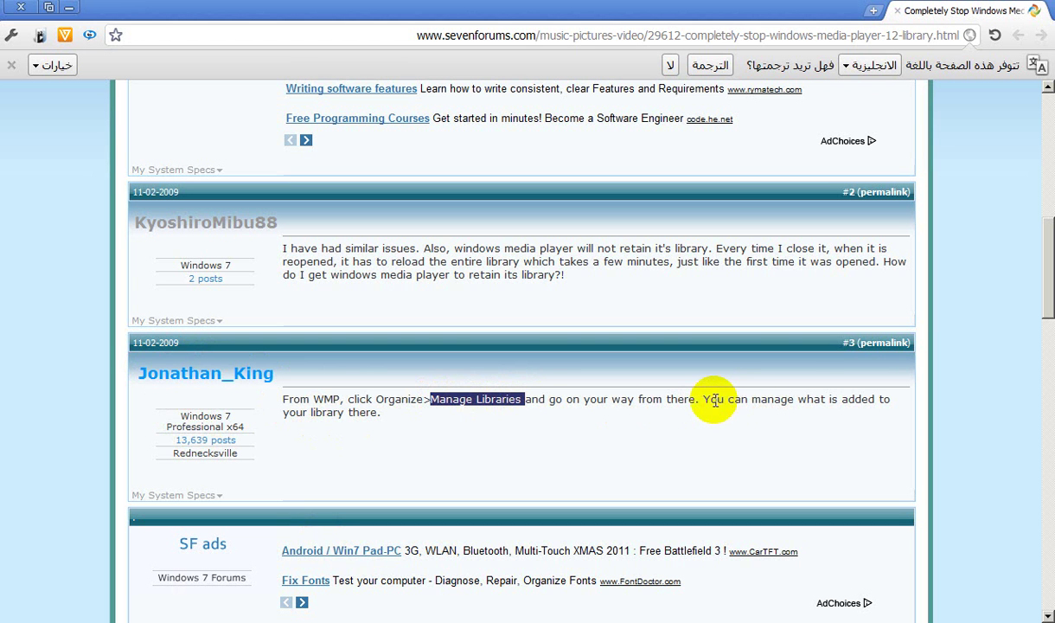
{"action": "left_click_drag", "start_coordinate": [793, 400], "coordinate": [813, 434]}
{"action": "left_click", "coordinate": [666, 456]}
{"action": "key", "text": "alt+Tab"}
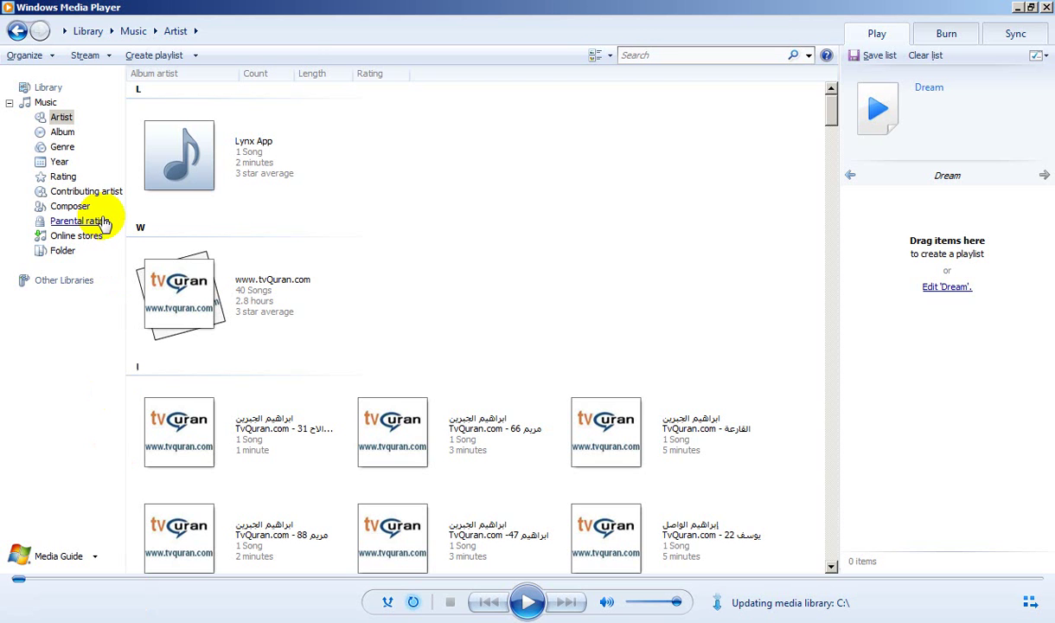
Remove the Local Disk (C:) and Desktop folders from the Music library locations and save the change.
{"action": "key", "text": "alt"}
{"action": "mouse_move", "coordinate": [87, 43]}
{"action": "mouse_move", "coordinate": [210, 171]}
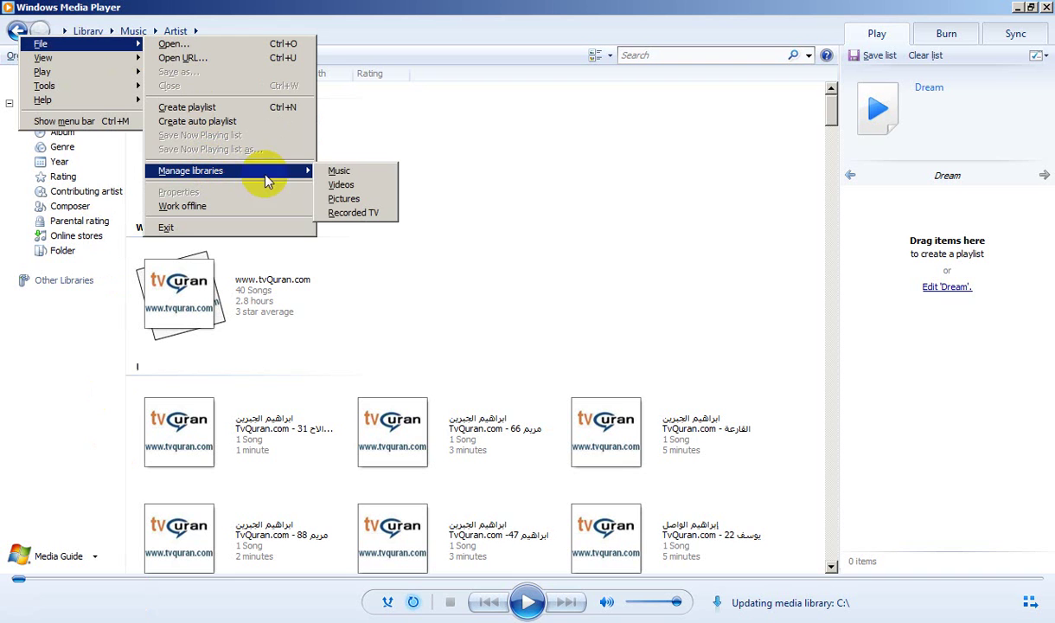
{"action": "left_click", "coordinate": [348, 171]}
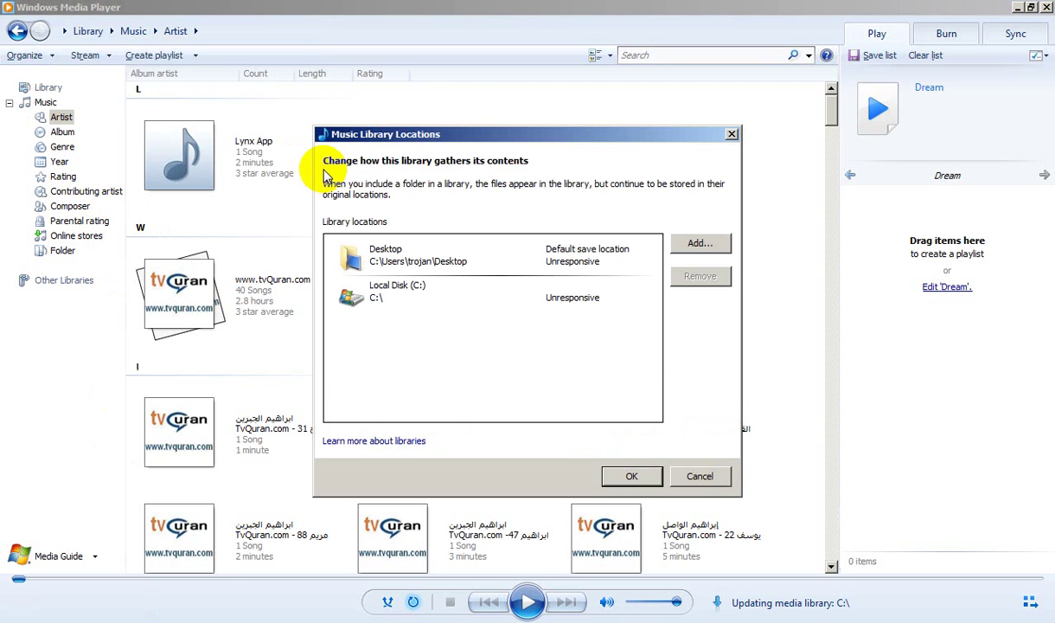
{"action": "left_click", "coordinate": [486, 261]}
{"action": "left_click", "coordinate": [481, 298]}
{"action": "left_click", "coordinate": [480, 258]}
{"action": "left_click", "coordinate": [480, 305]}
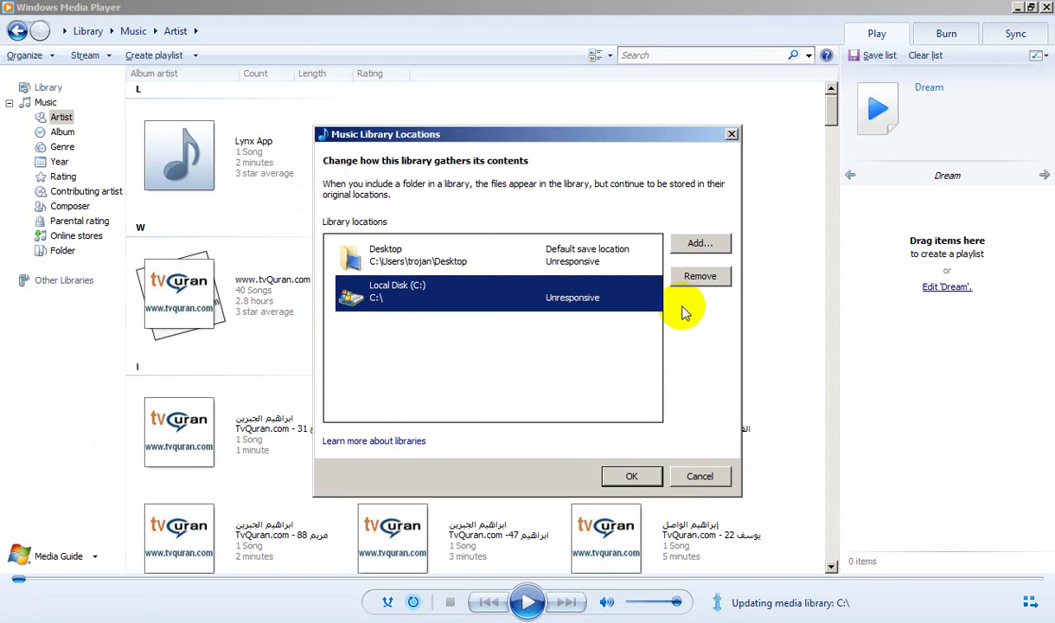
{"action": "left_click", "coordinate": [700, 276]}
{"action": "left_click", "coordinate": [566, 260]}
{"action": "left_click", "coordinate": [699, 275]}
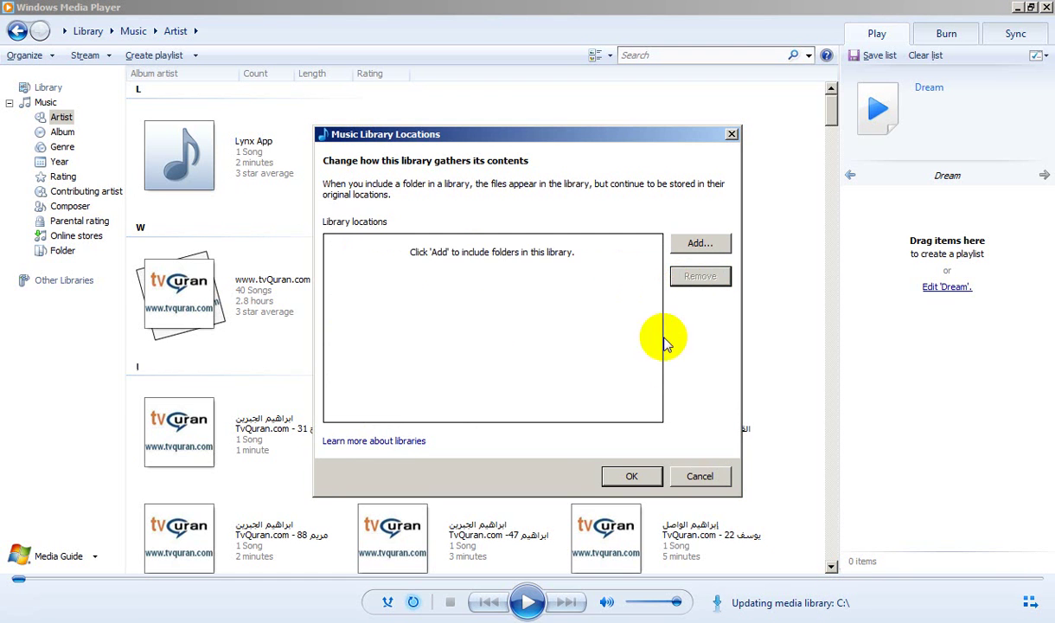
{"action": "left_click", "coordinate": [633, 477]}
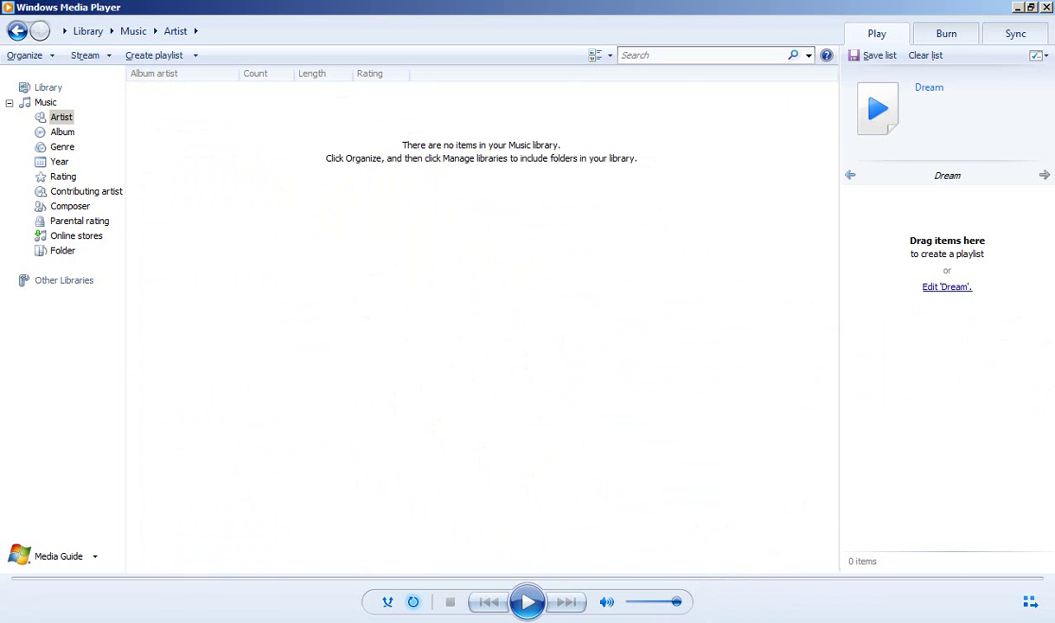
Examine the CPU and memory usage of wmplayer.exe in Task Manager and return to Windows Media Player.
{"action": "left_click", "coordinate": [605, 619]}
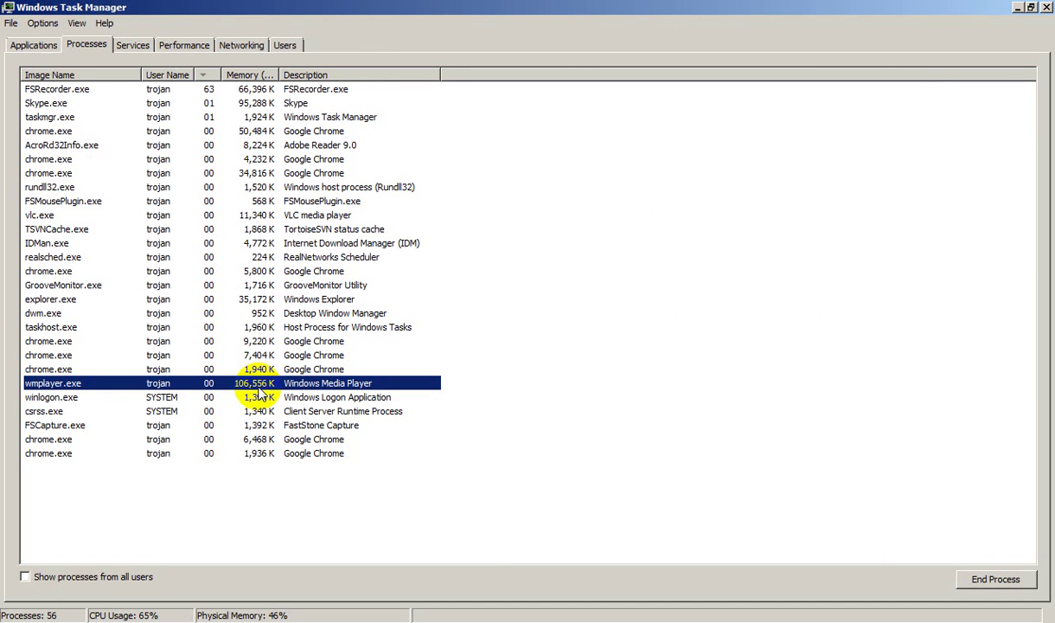
{"action": "left_click", "coordinate": [596, 619]}
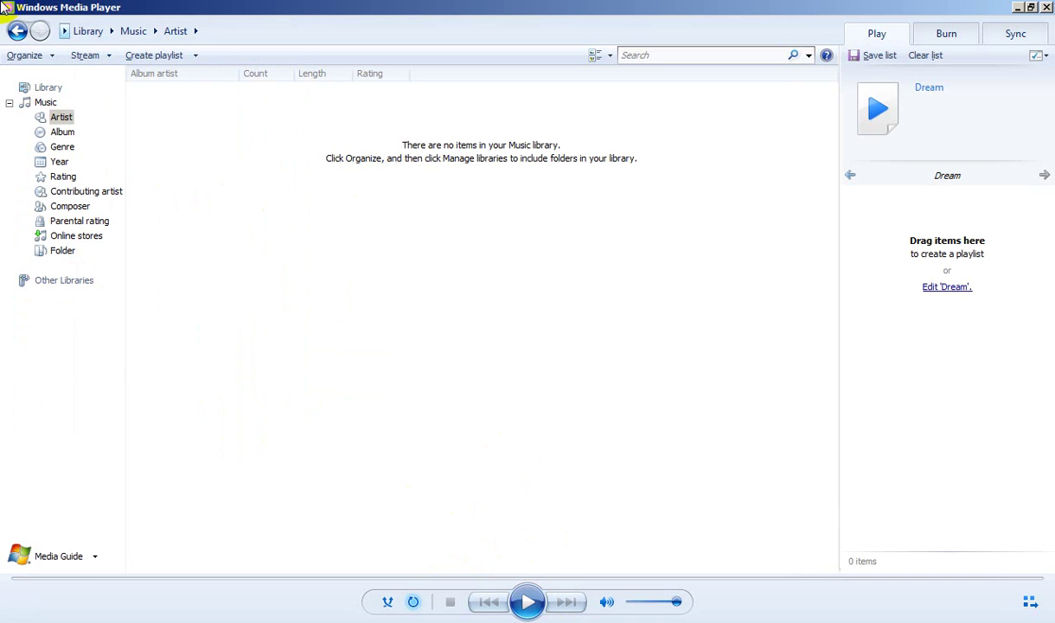
View the folders included in the Pictures library locations and close the dialog without changing them.
{"action": "key", "text": "alt"}
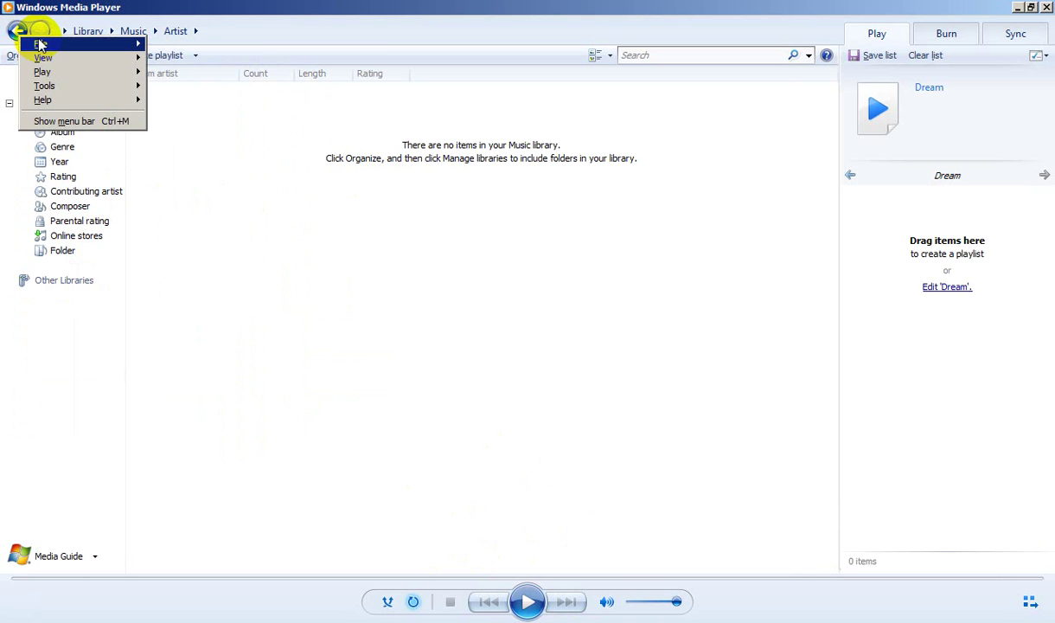
{"action": "mouse_move", "coordinate": [37, 43]}
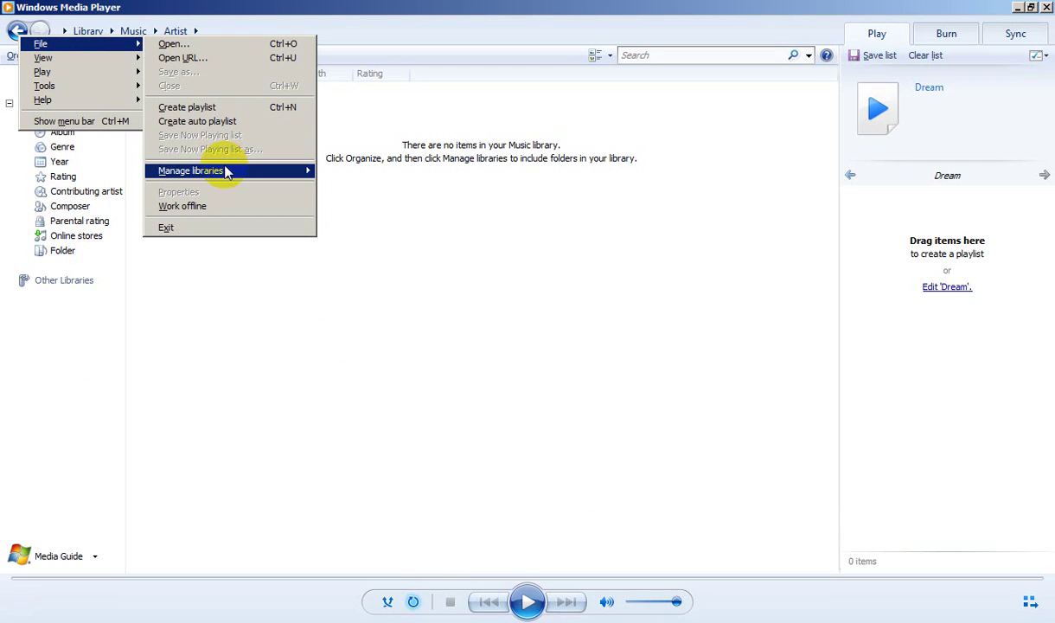
{"action": "mouse_move", "coordinate": [268, 181]}
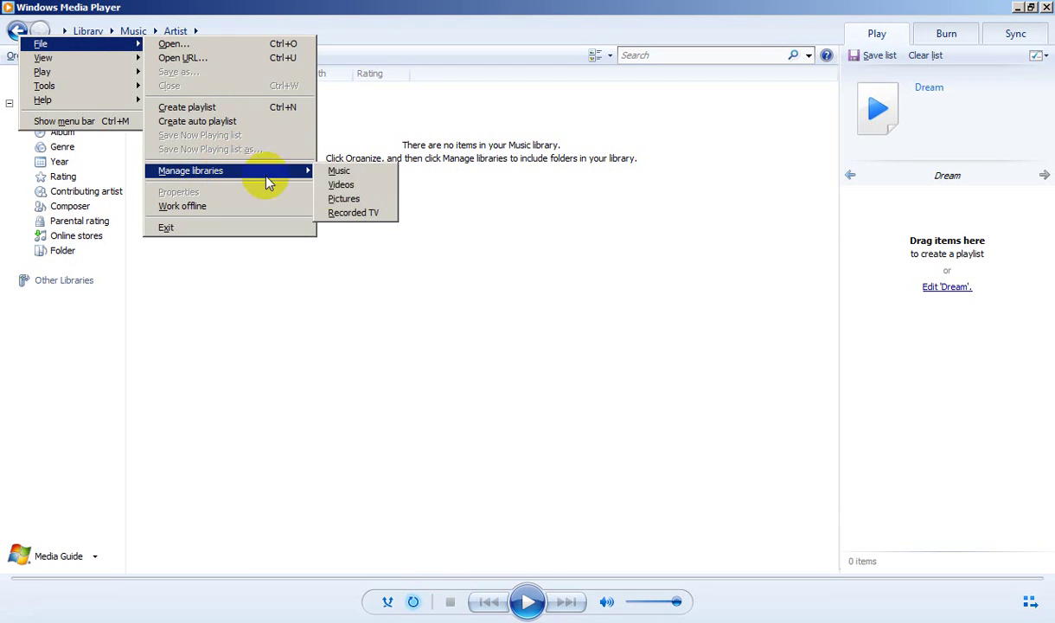
{"action": "left_click", "coordinate": [337, 198]}
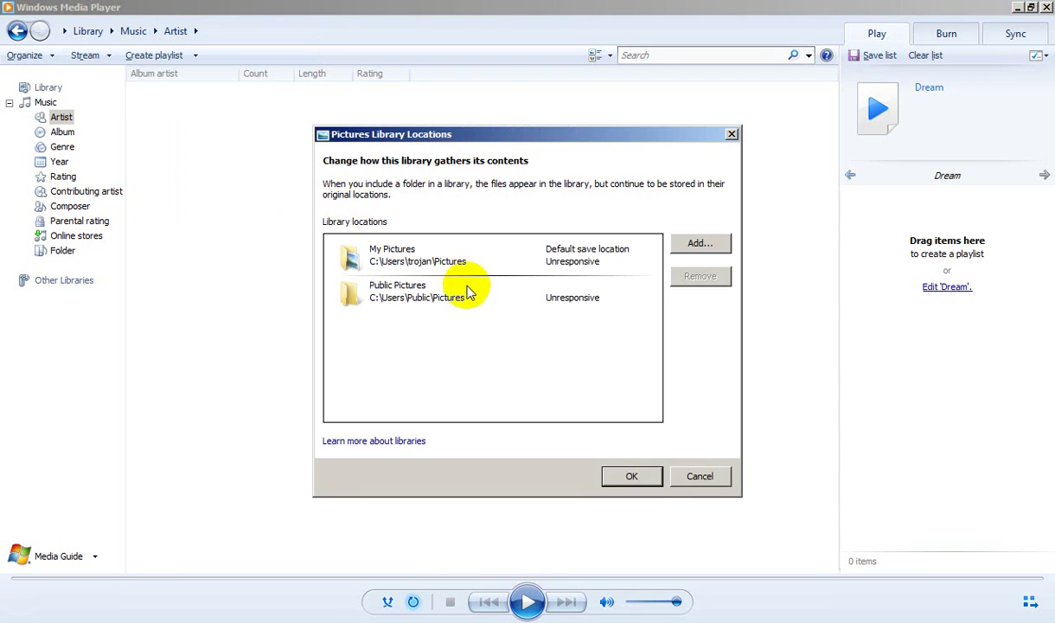
{"action": "left_click", "coordinate": [700, 475]}
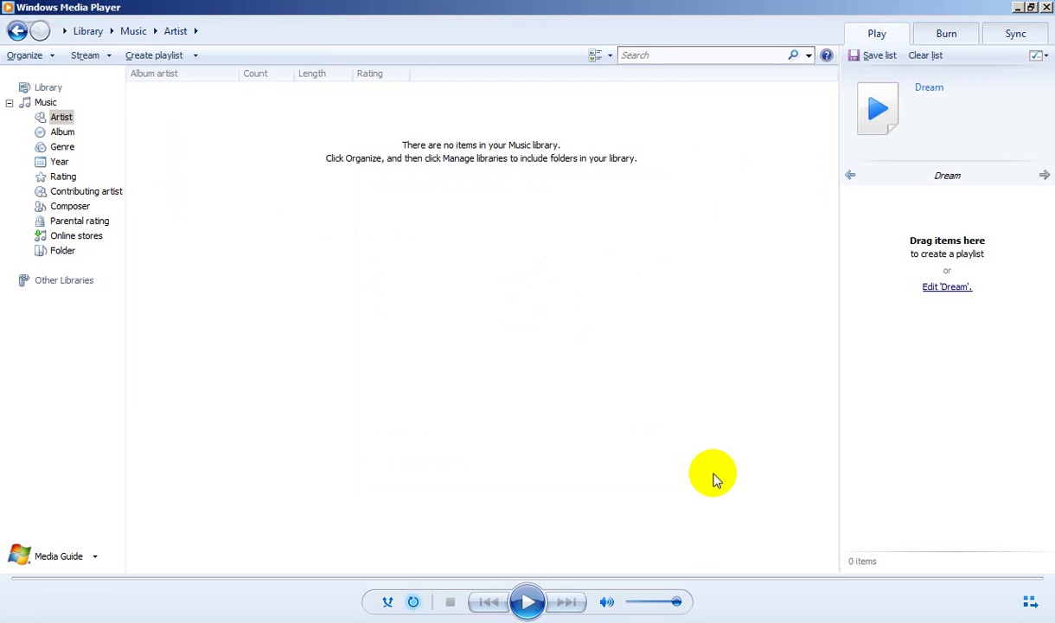